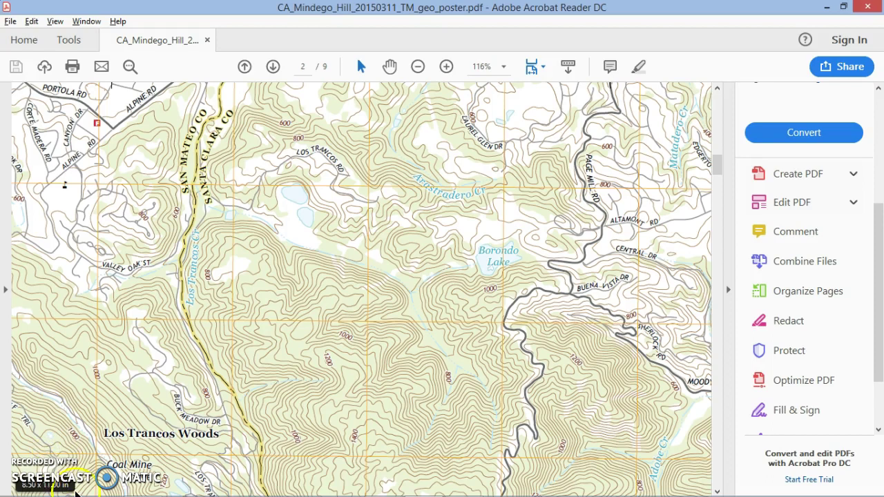
- Set the map magnification to 100% and scroll the right tools pane down
mouse_move(61, 489)
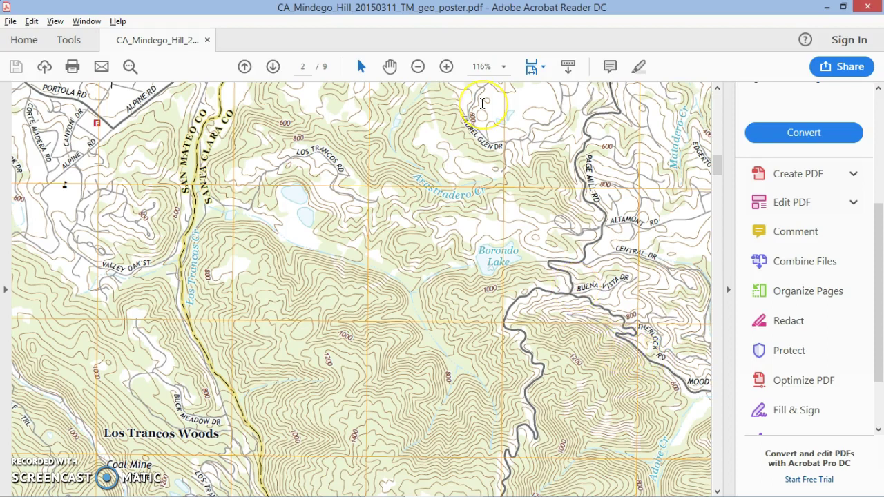
left_click(483, 67)
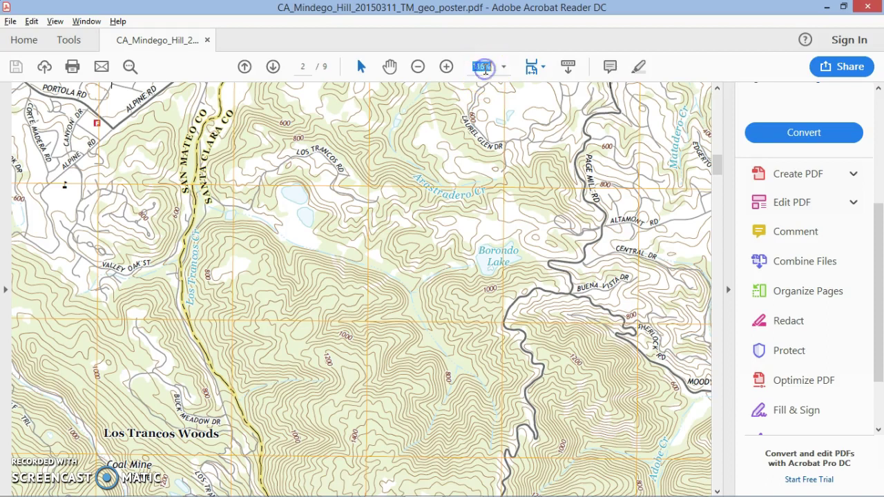
type("1")
type("0")
type("0")
key("Return")
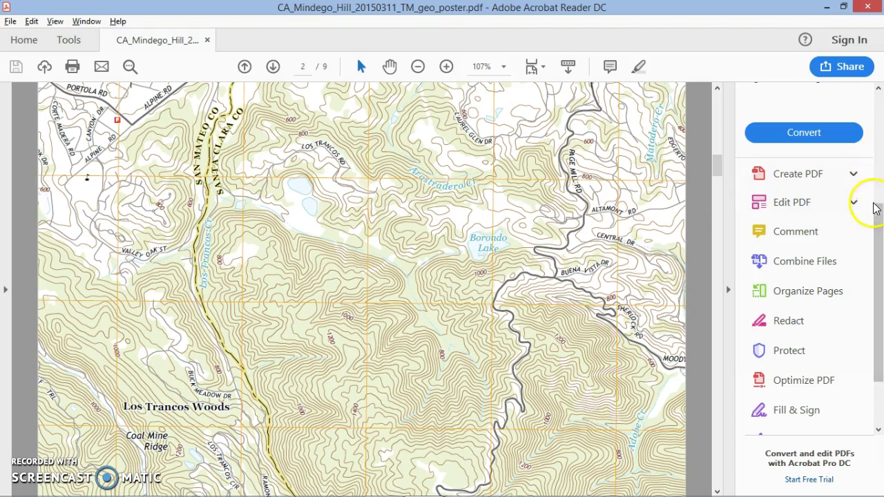
left_click_drag(877, 276, 878, 316)
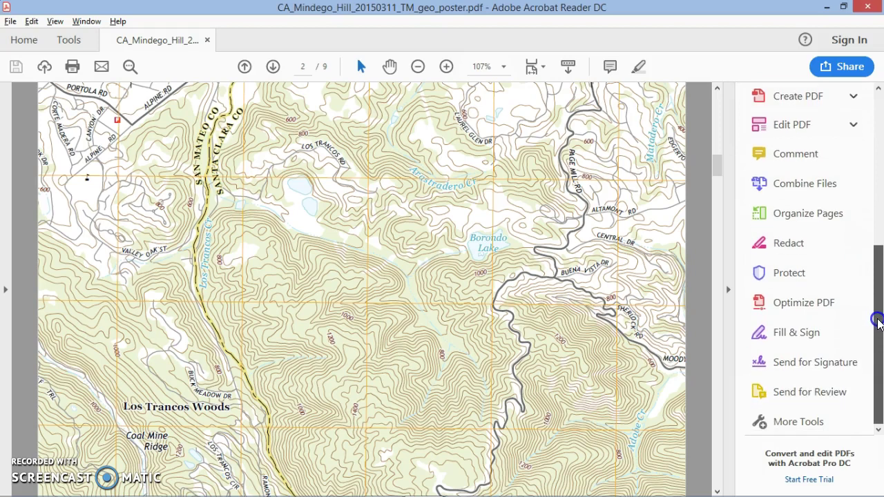
- Bring up the Measure toolset from the More Tools page
left_click(787, 422)
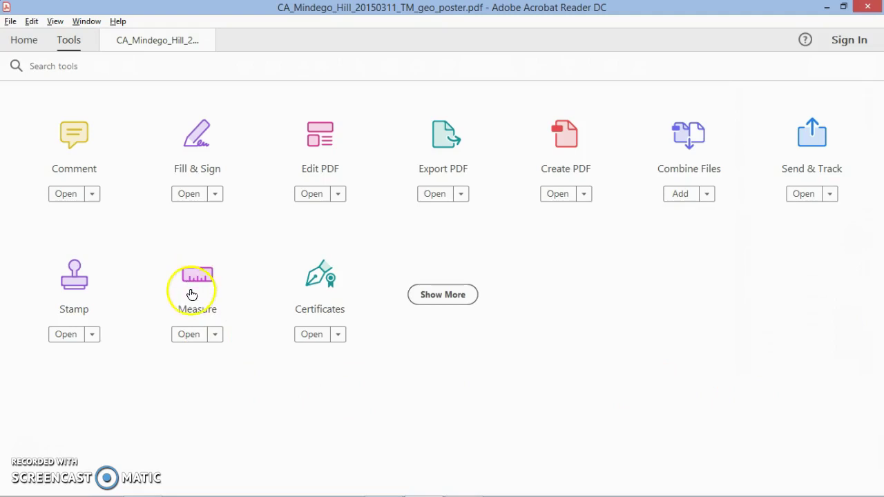
left_click(193, 335)
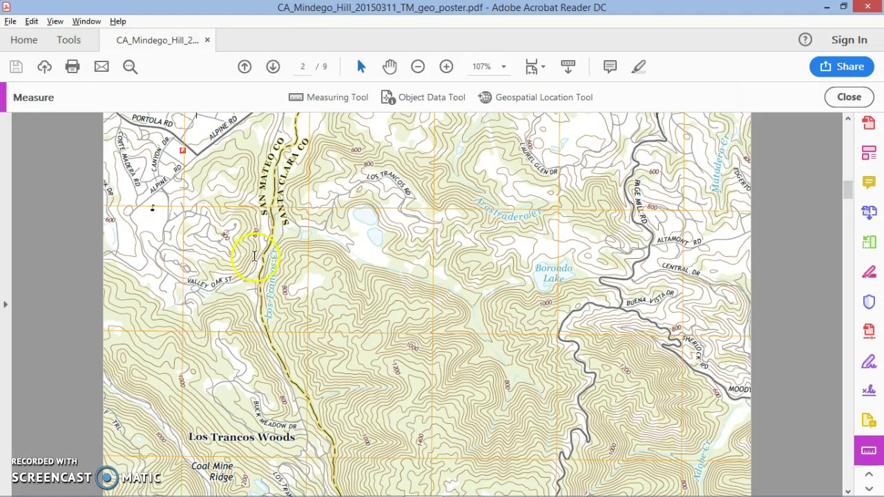
- Measure 0.81 in along Buena Vista Dr south of Borondo Lake and place its label
left_click(327, 100)
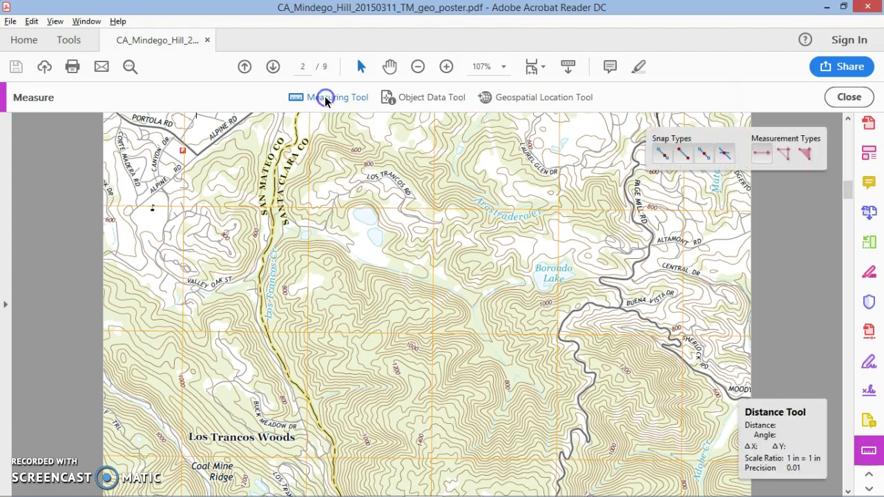
left_click(478, 241)
key("Escape")
left_click(619, 307)
left_click(620, 308)
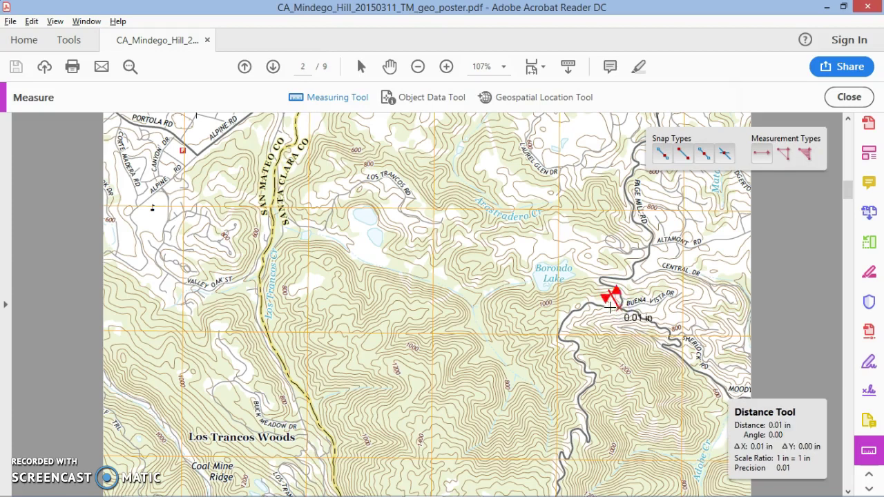
left_click(591, 306)
left_click_drag(591, 306, 558, 306)
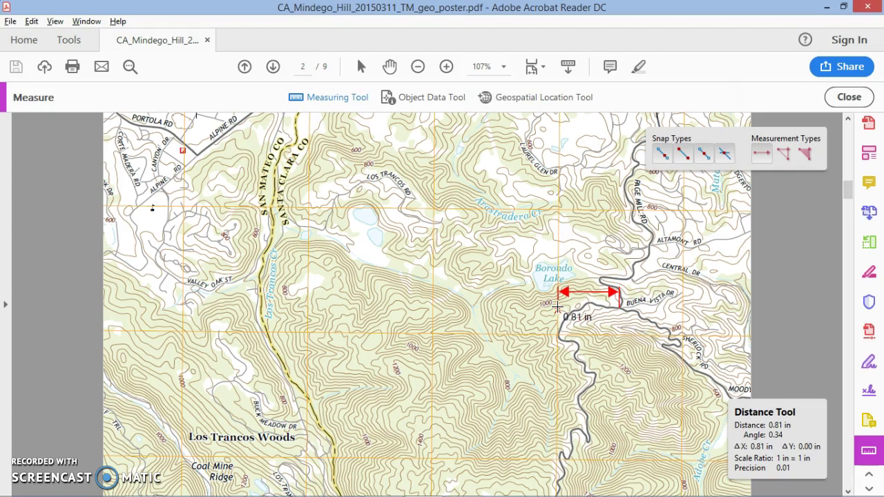
left_click(558, 307)
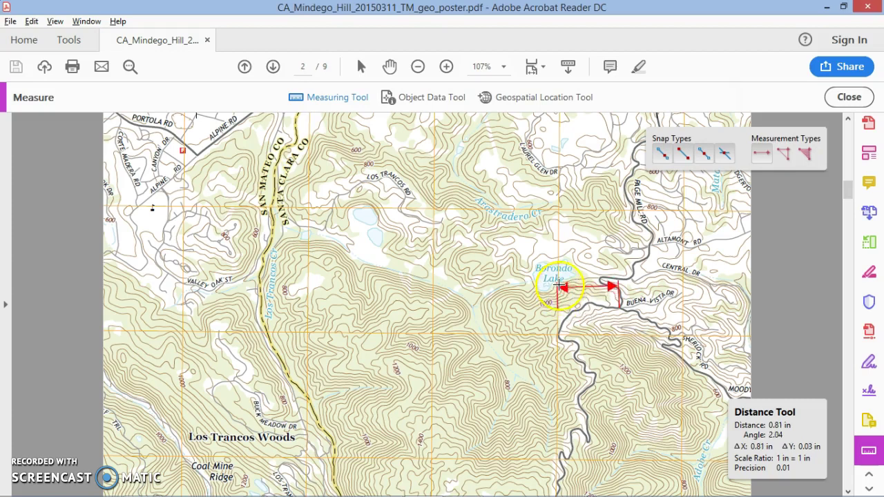
left_click(566, 295)
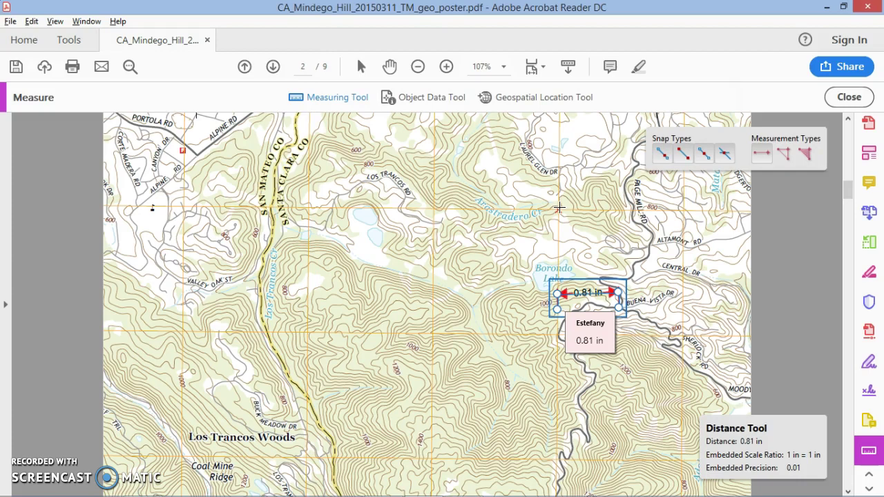
- Draw a 1.64 in distance measurement near Altamont Rd, north of Borondo Lake, with its label
left_click(560, 210)
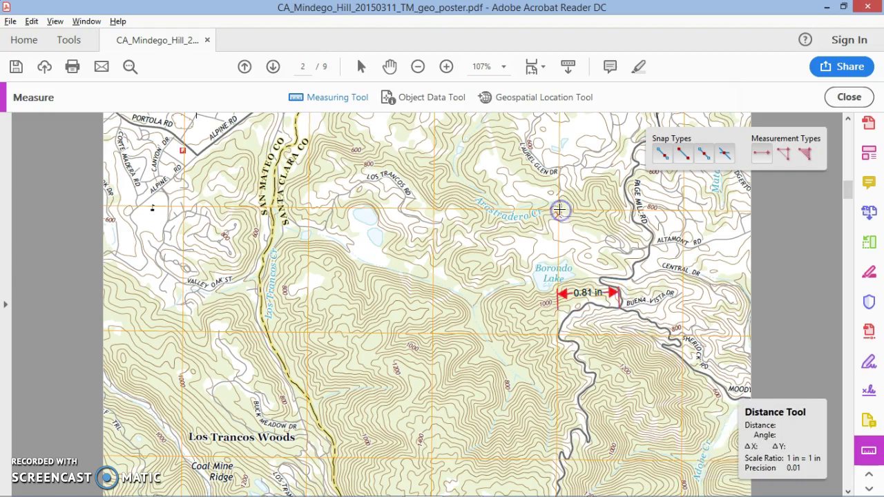
left_click_drag(560, 209, 626, 208)
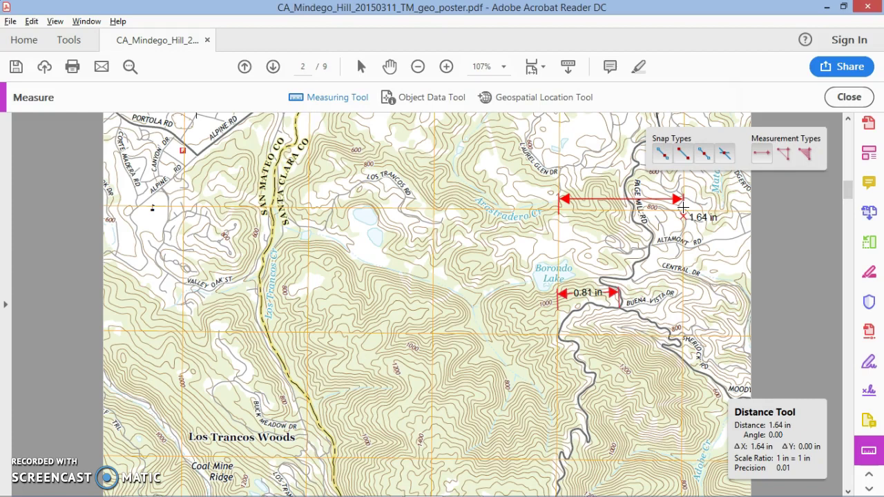
left_click(681, 207)
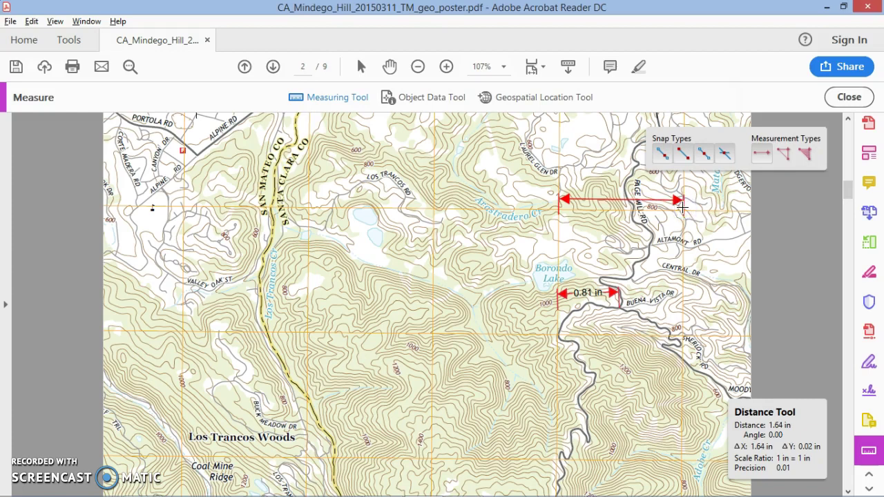
left_click(684, 225)
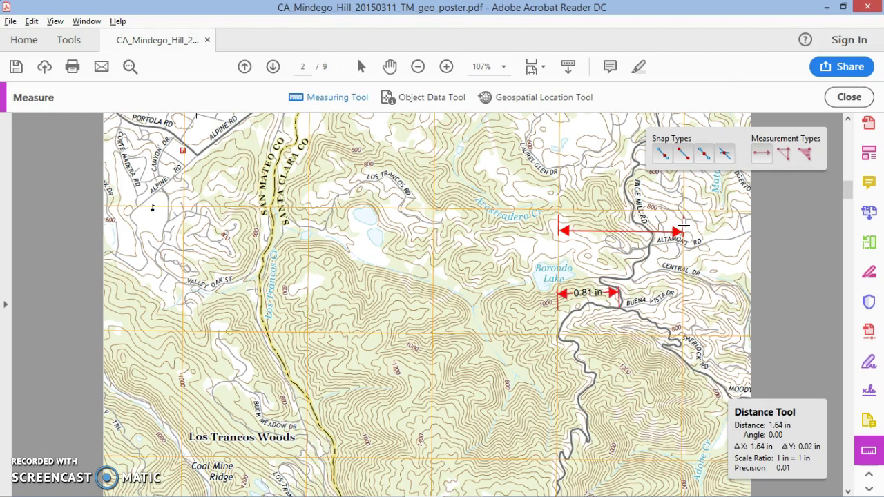
left_click(684, 225)
left_click(683, 208)
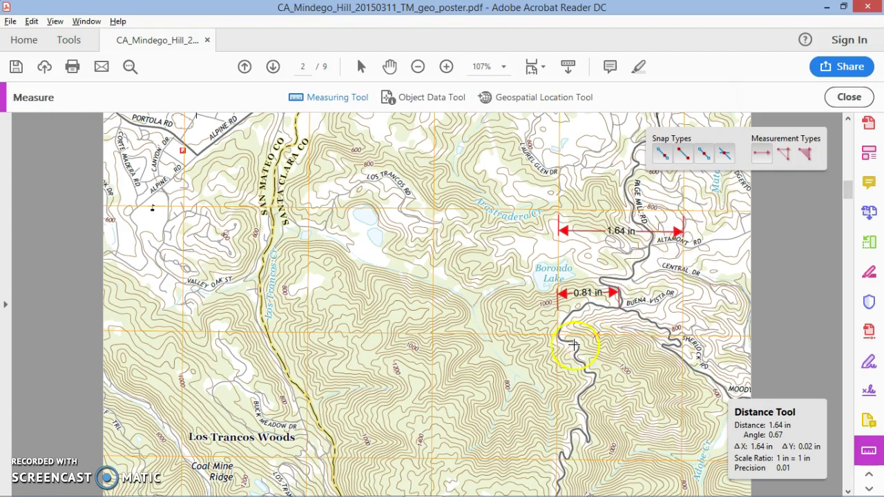
left_click(595, 301)
- Compute .8 ÷ 1.64 = 0.487804878 in Desmos, then return to the Acrobat map
key("alt+Tab")
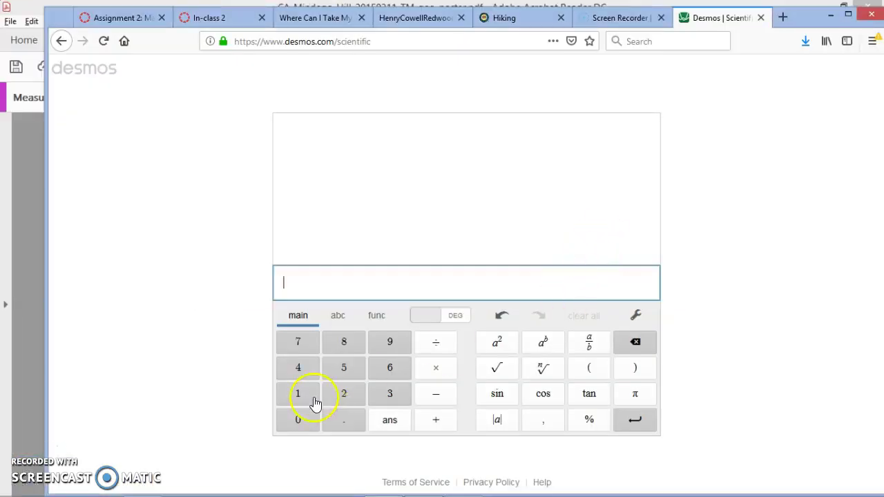
left_click(339, 419)
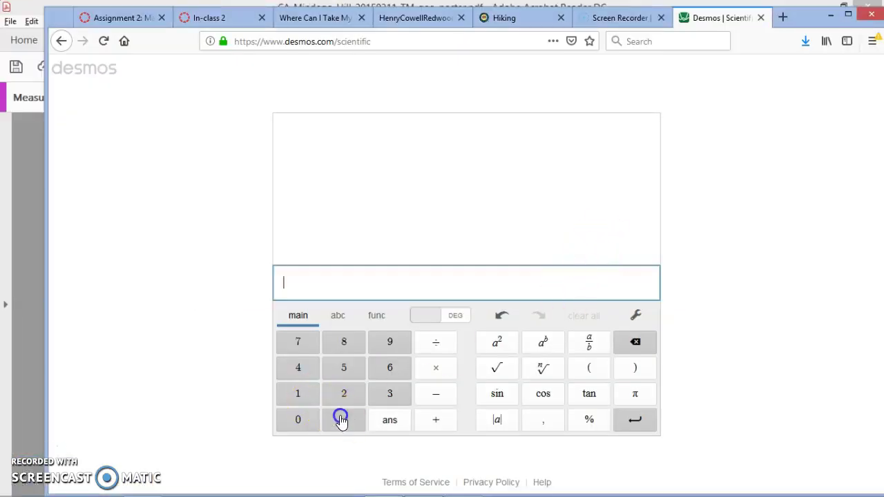
left_click(343, 352)
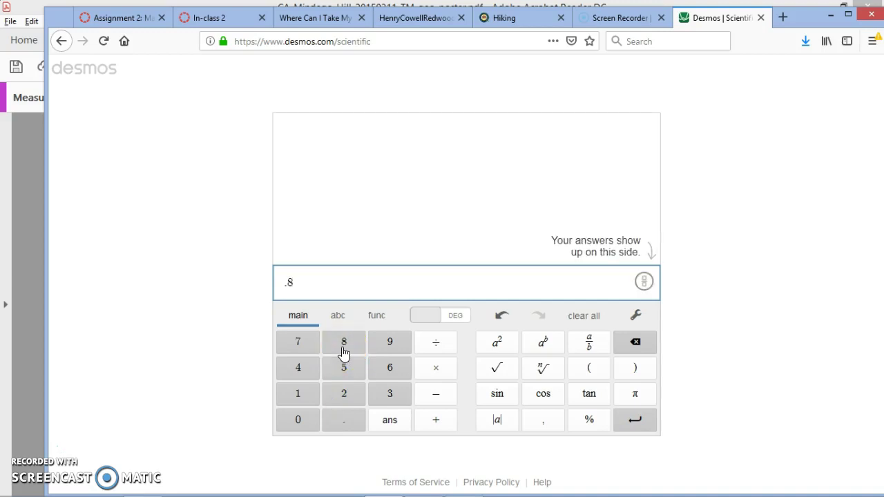
left_click(432, 351)
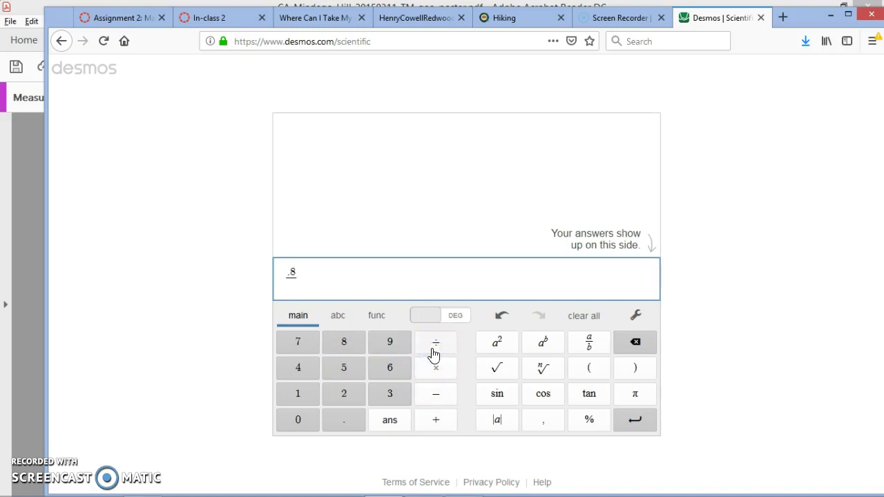
left_click(298, 395)
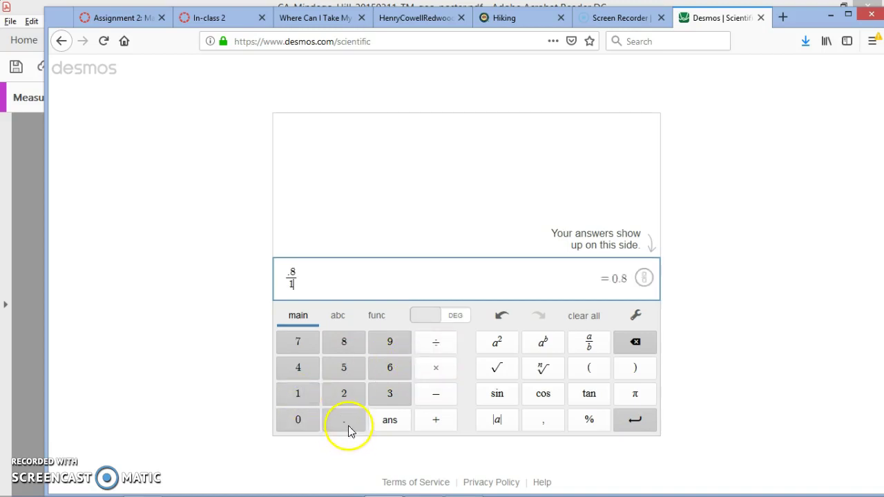
left_click(347, 426)
left_click(390, 367)
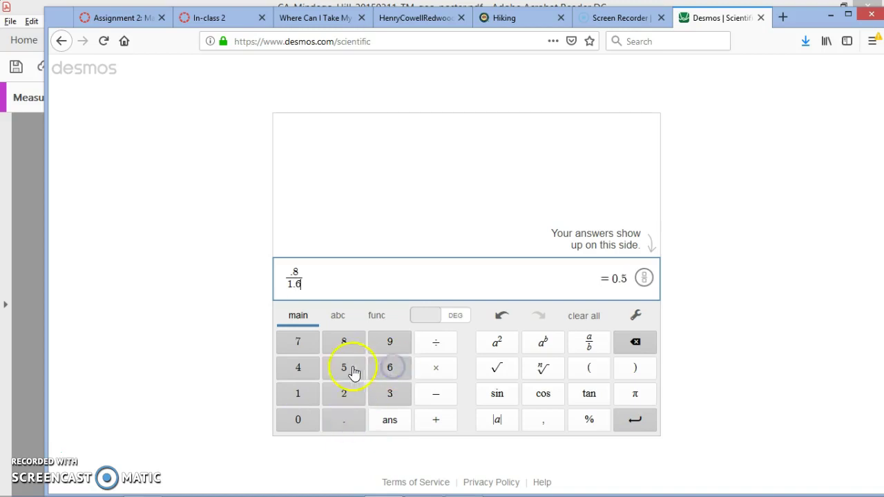
left_click(299, 369)
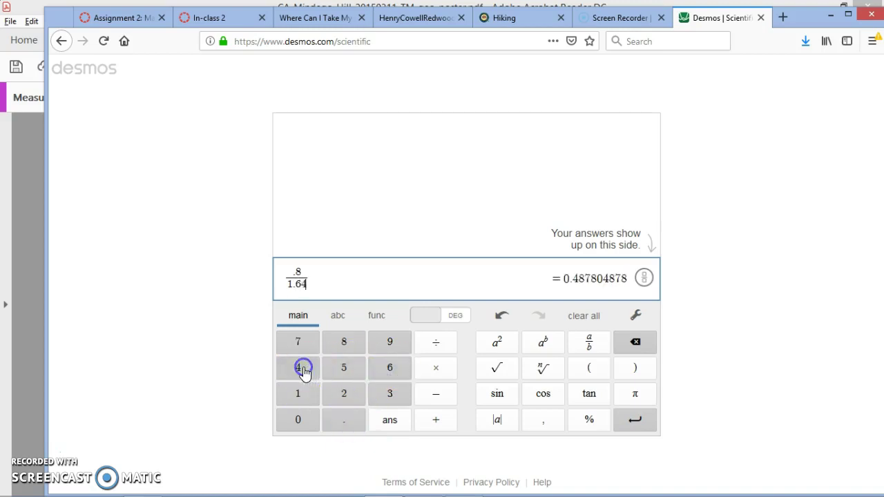
left_click(579, 291)
key("alt+Tab")
mouse_move(559, 270)
left_mouse_down()
mouse_move(568, 223)
mouse_move(582, 218)
left_mouse_up()
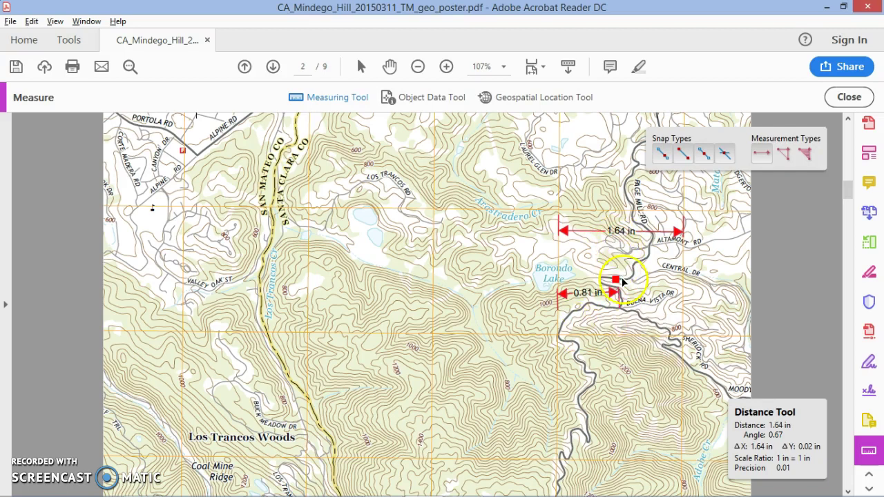
- Return to the Desmos calculator showing .8/1.64 = 0.487804878
key("alt+Tab")
left_click(573, 289)
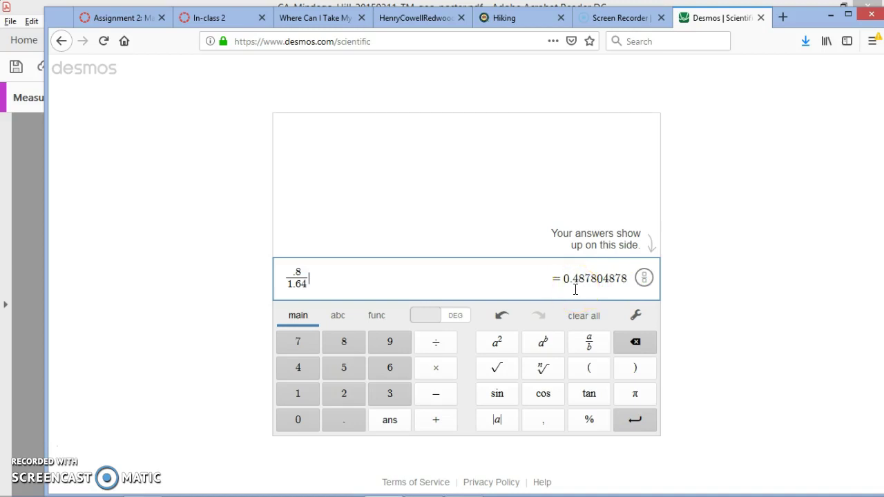
- Commit the .8/1.64 calculation to the Desmos history
key("alt")
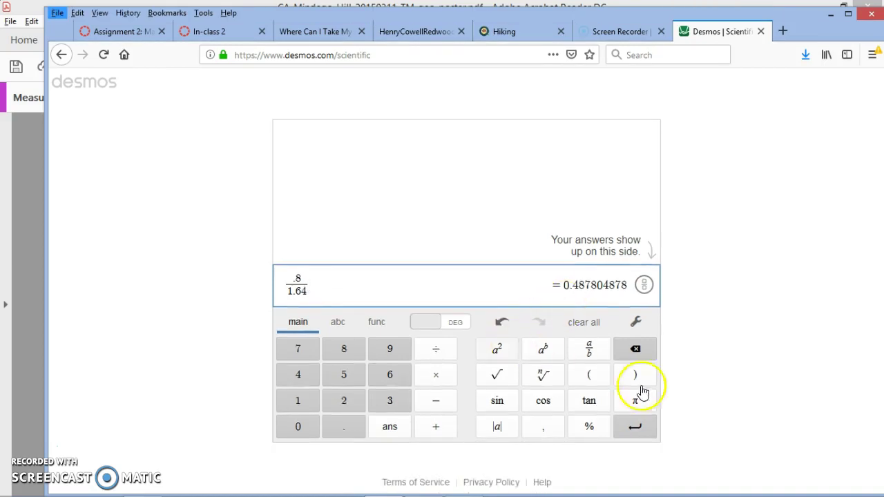
left_click(633, 431)
left_click(633, 428)
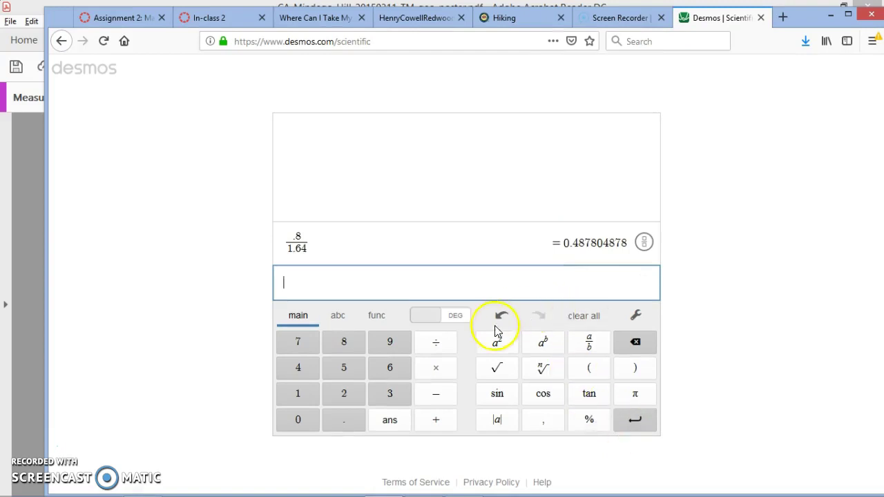
- Compute .488 × 1000 = 488 in Desmos, then return to the Acrobat map
left_click(336, 431)
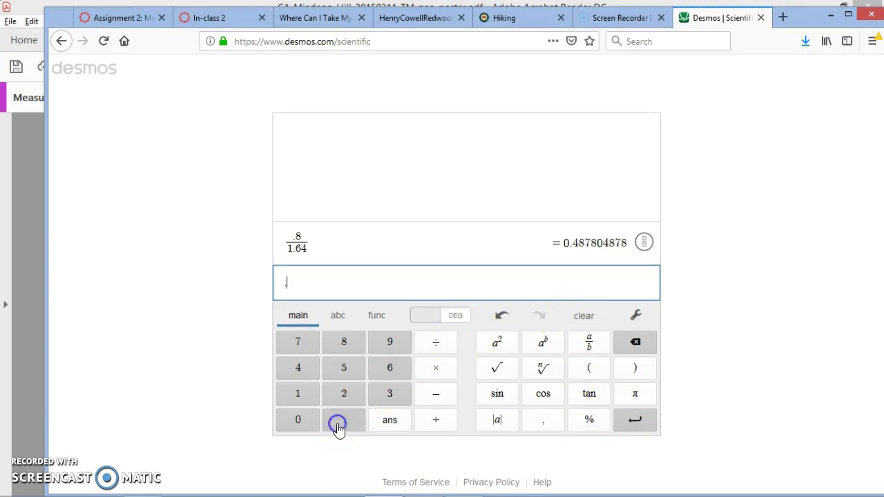
left_click(299, 379)
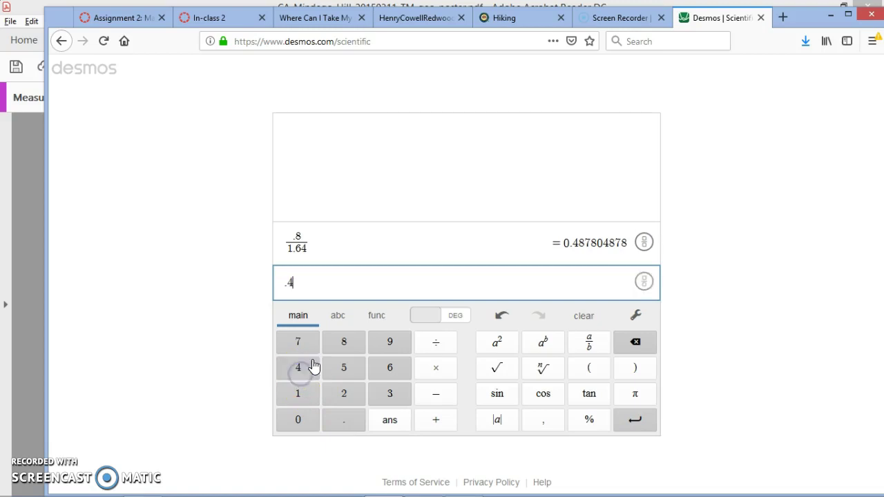
left_click(345, 342)
left_click(345, 343)
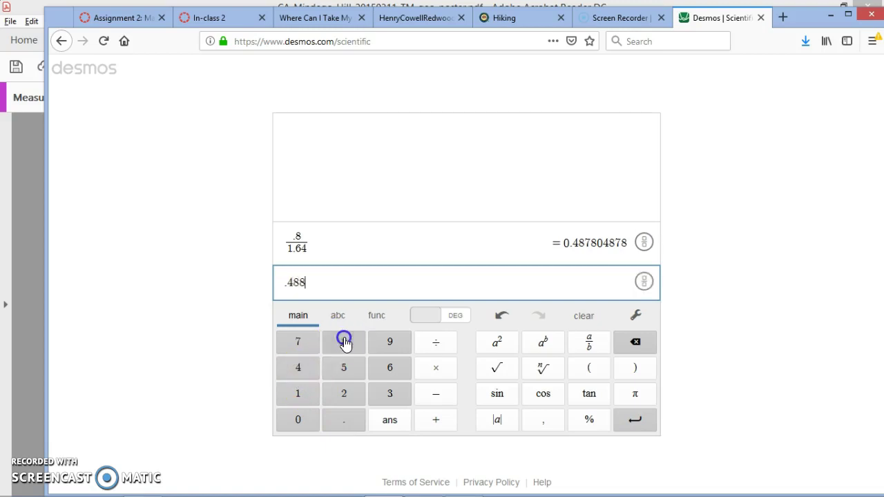
left_click(442, 378)
left_click(301, 395)
left_click(300, 420)
left_click(299, 421)
left_click(299, 421)
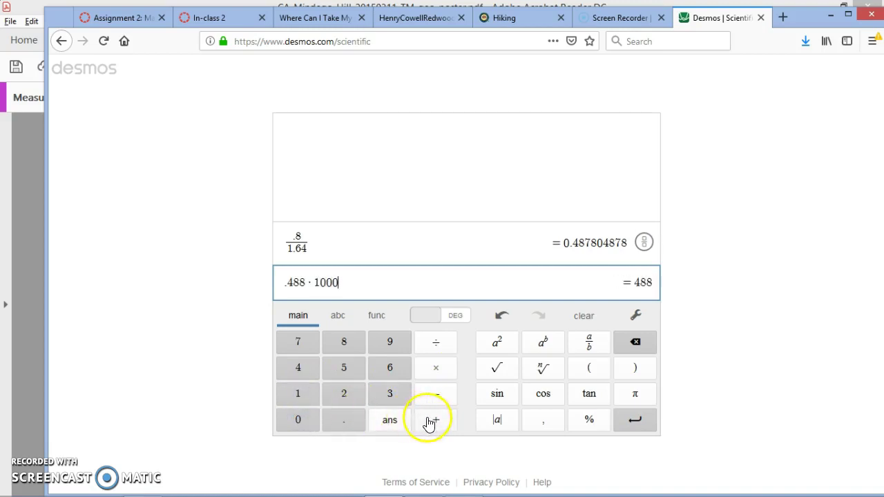
left_click(631, 425)
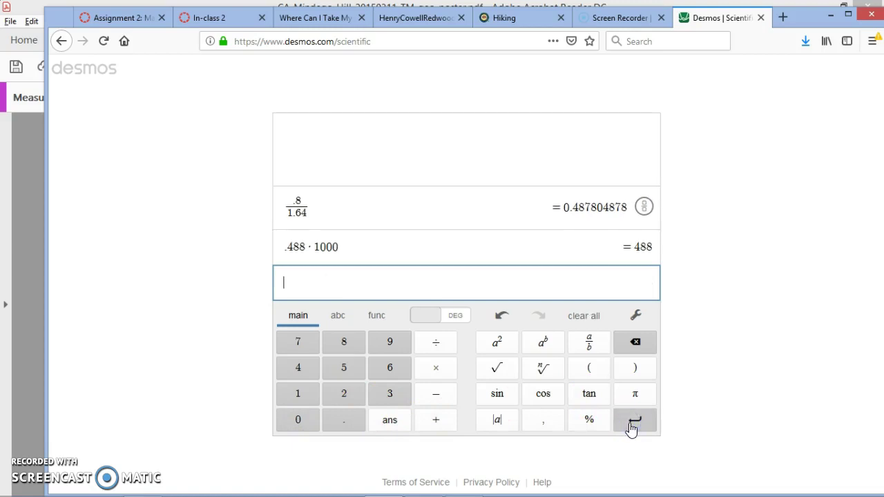
key("alt+Tab")
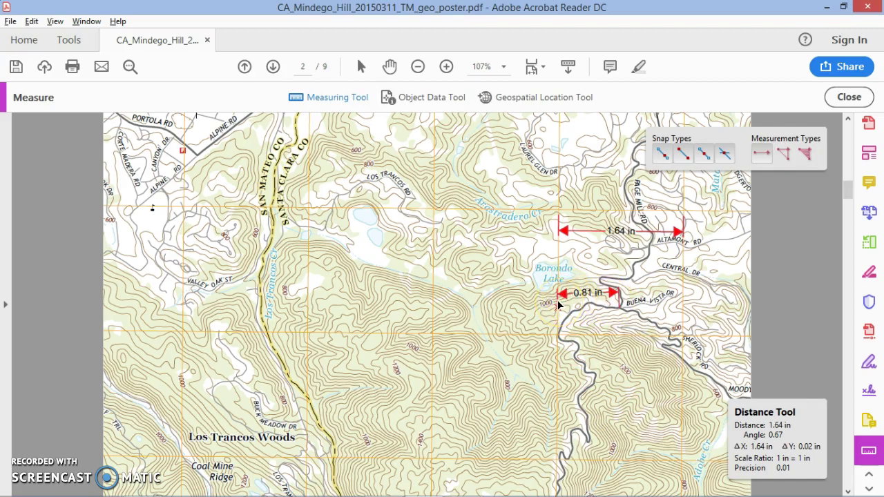
left_click(615, 300)
scroll(848, 194, "up", 2)
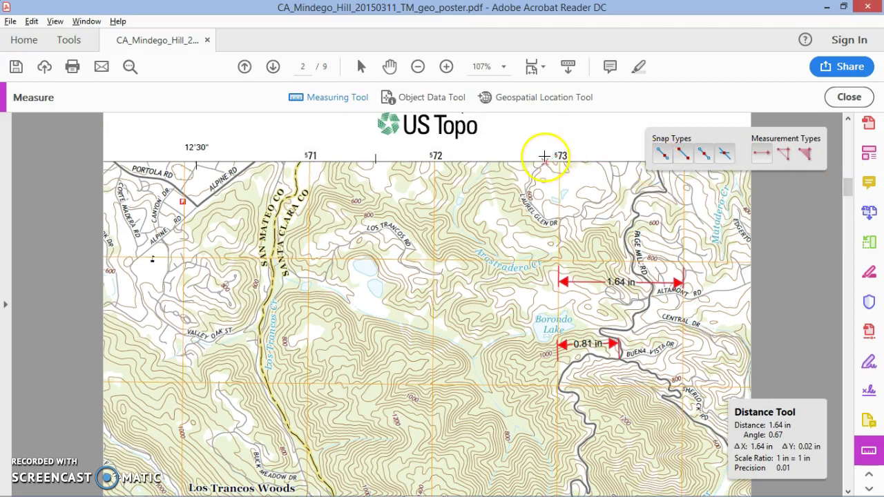